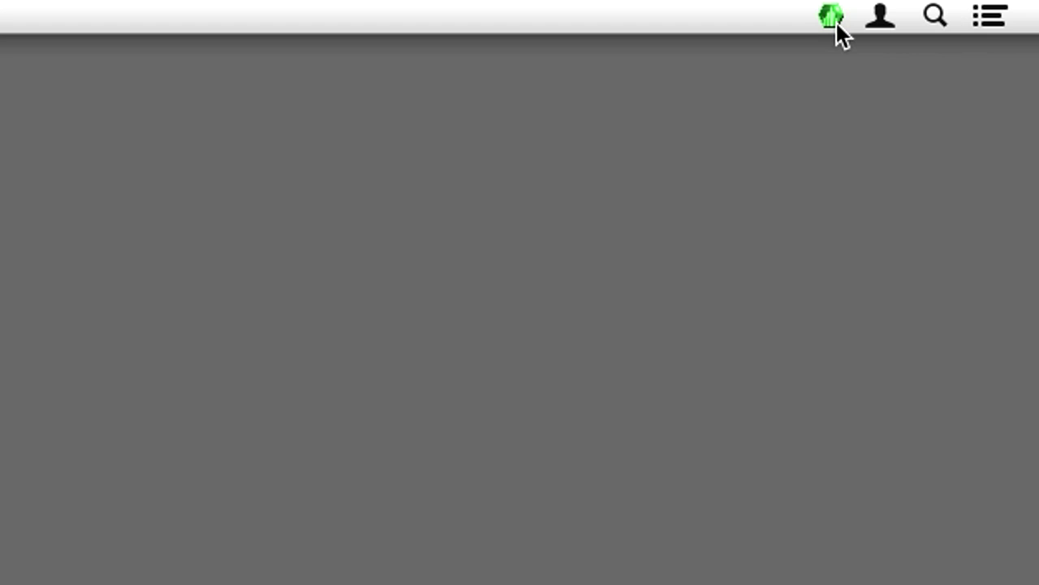
Step: Open the Control Center from the BIM Server menu-bar icon, showing My-Mac.local running module 17.0
mouse_move(837, 23)
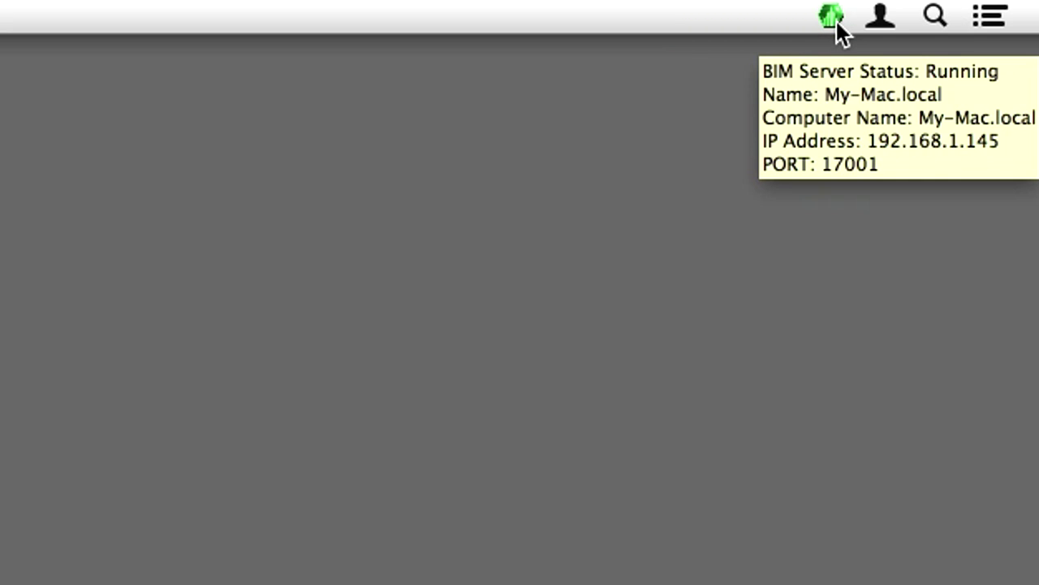
left_click(836, 21)
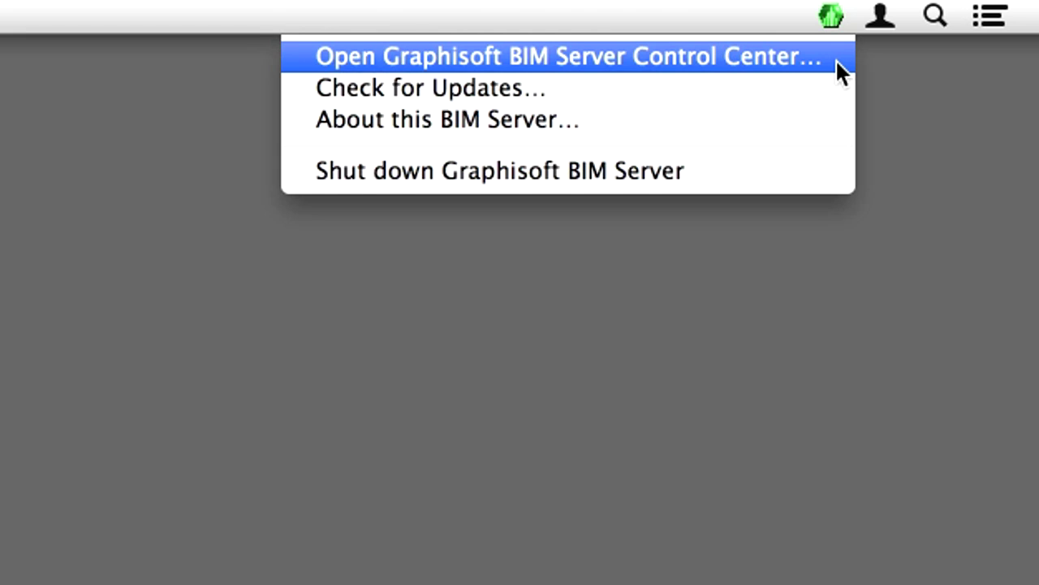
left_click(836, 56)
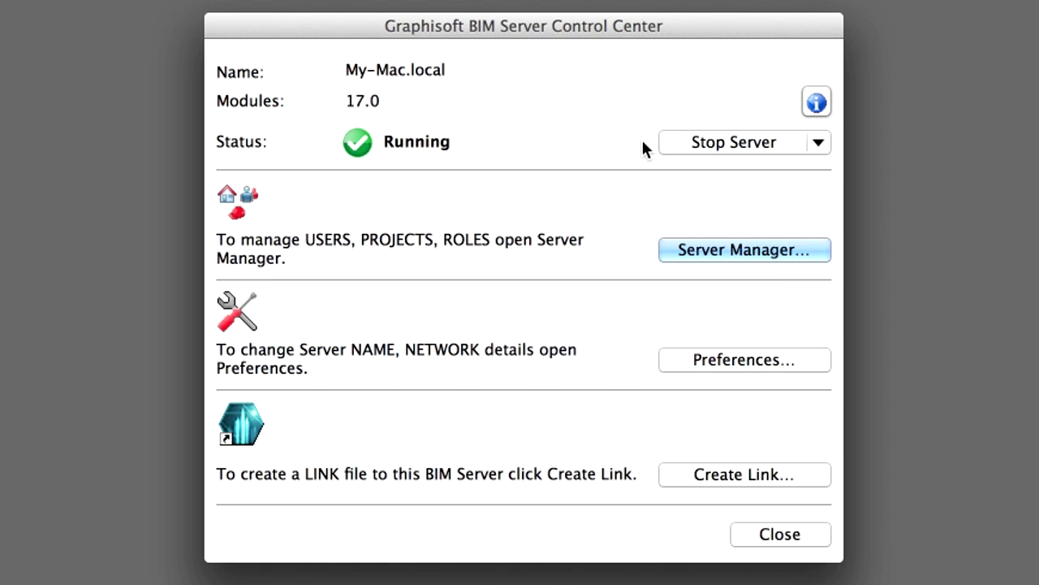
Step: Show the About this BIM Server details and open the Modular BIM Server help page
left_click(827, 103)
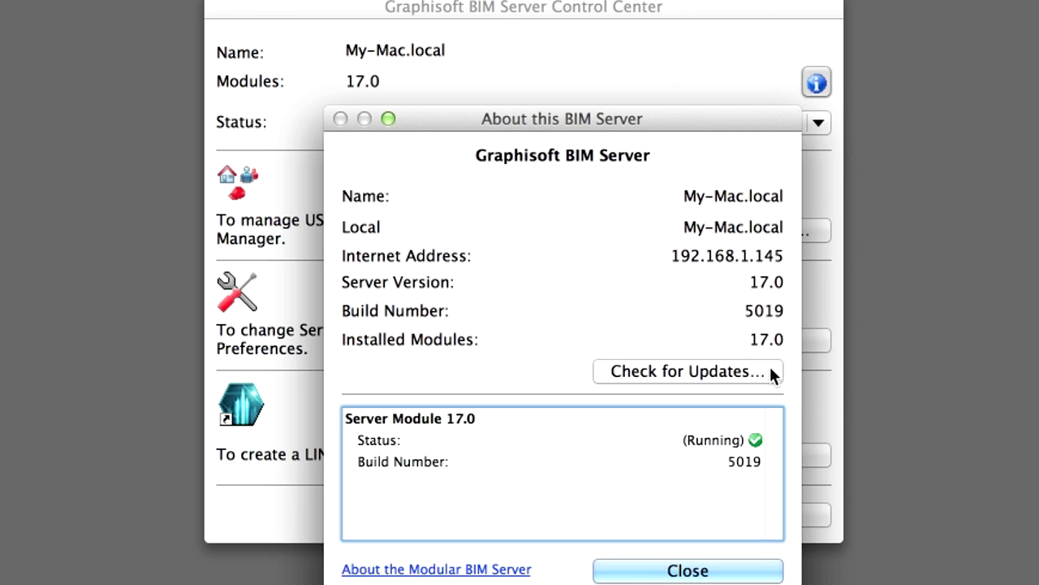
left_click(503, 573)
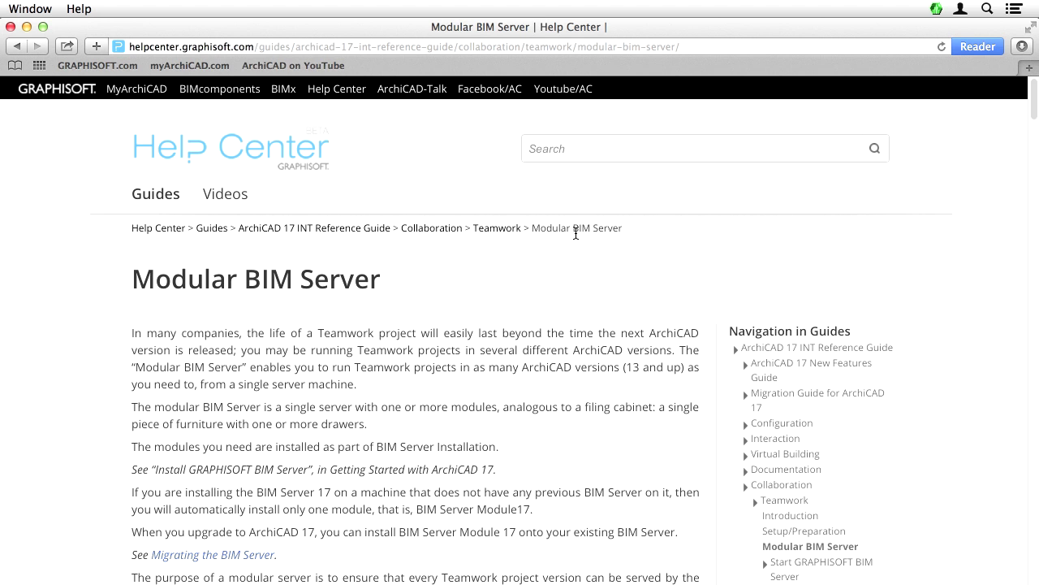
Step: Scroll through the Modular BIM Server help page to review the v13–v15 module diagram
scroll(592, 248, "down", 10)
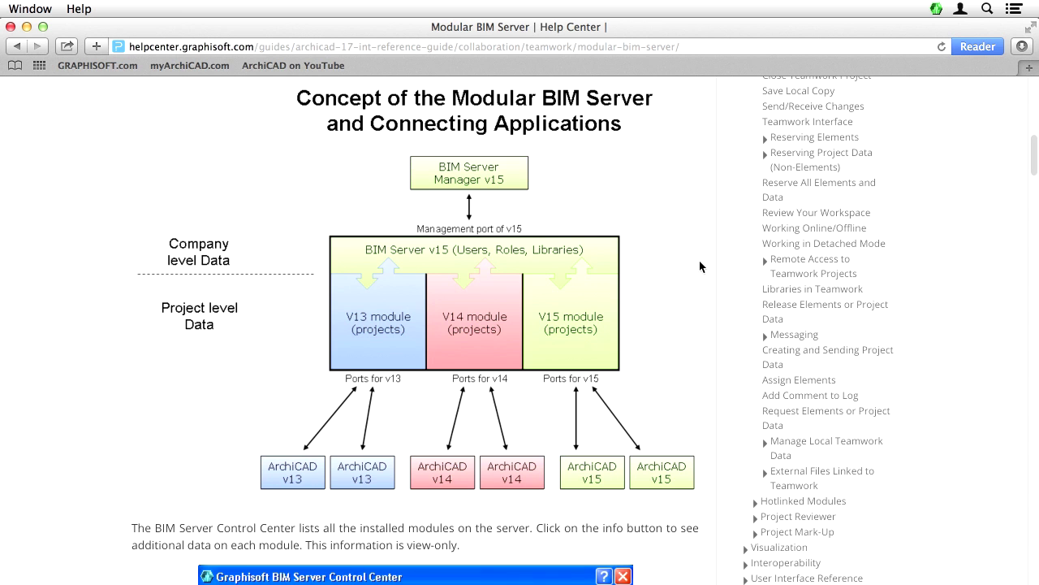
scroll(699, 259, "up", 10)
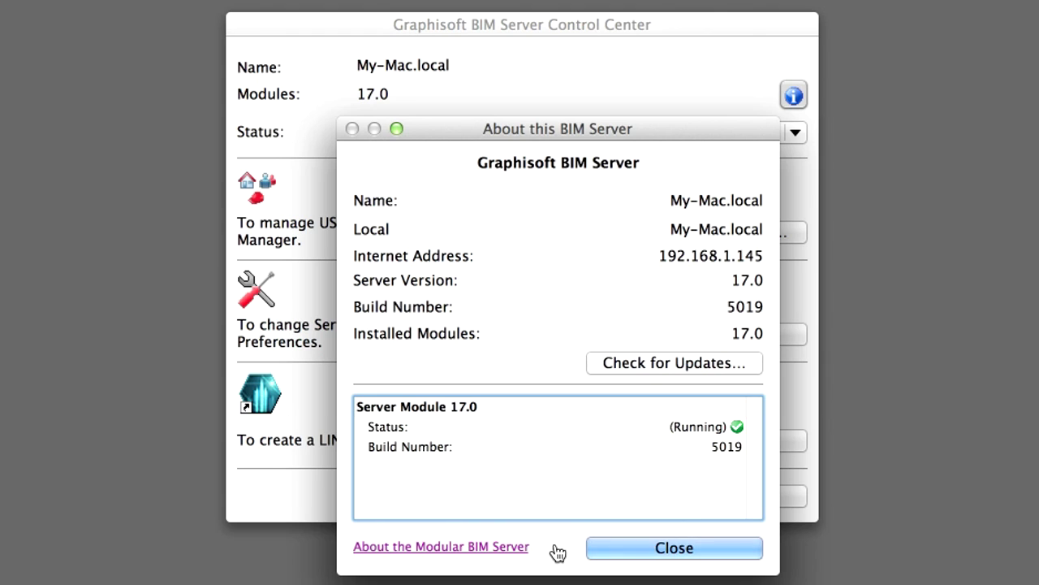
Step: Check for BIM Server updates and view ArchiCAD 17's version splash showing build 5019
left_click(747, 362)
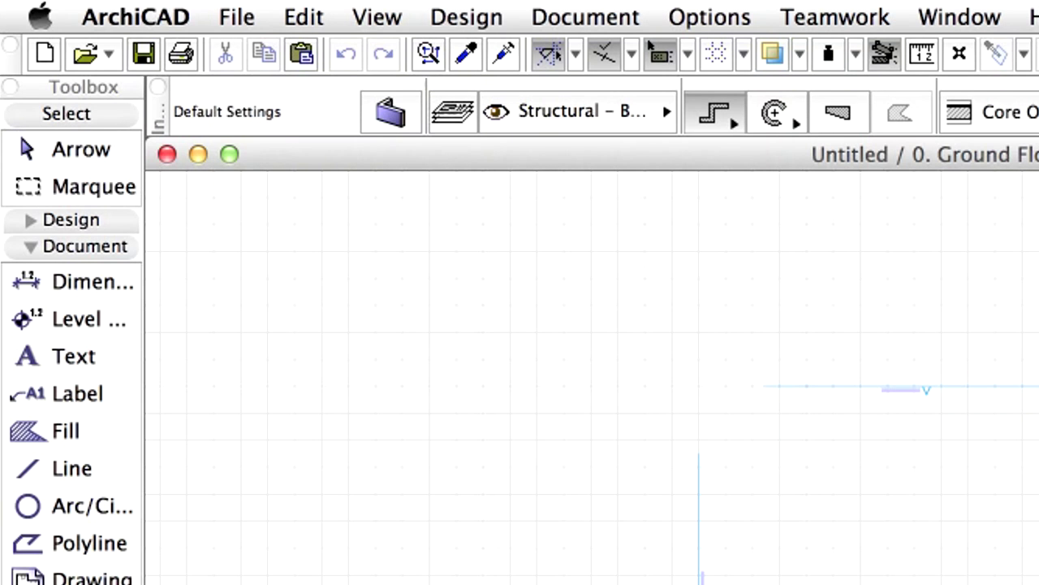
left_click(165, 14)
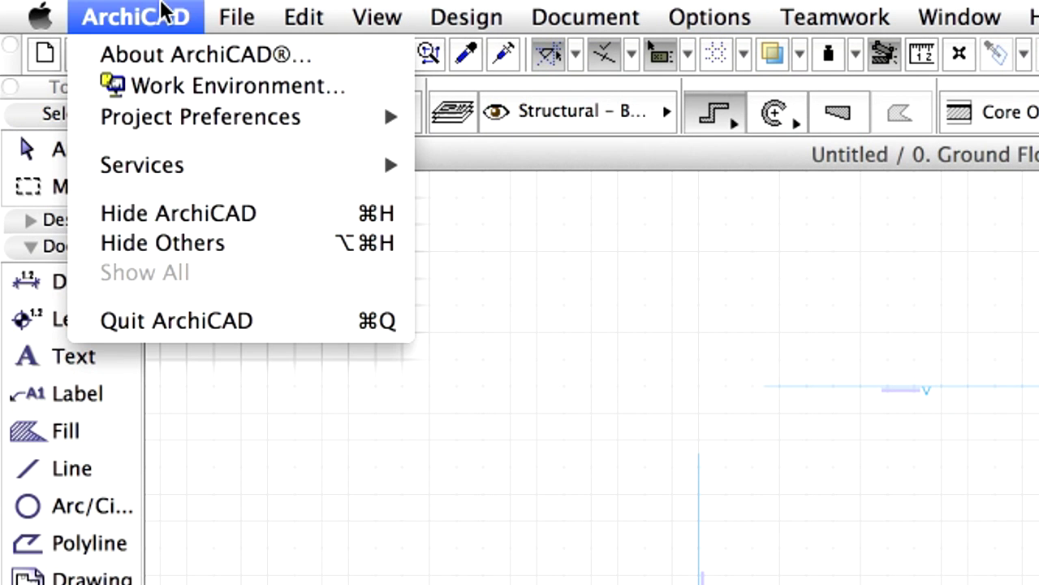
left_click(362, 57)
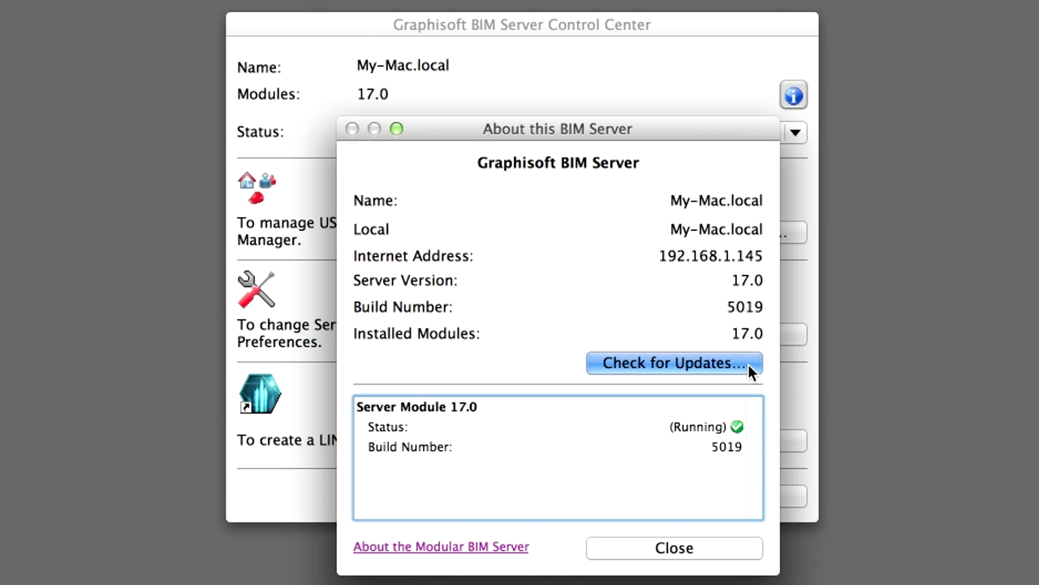
Step: Confirm on the Graphisoft update page that Server Module v17 build 5019 is up-to-date
left_click(748, 363)
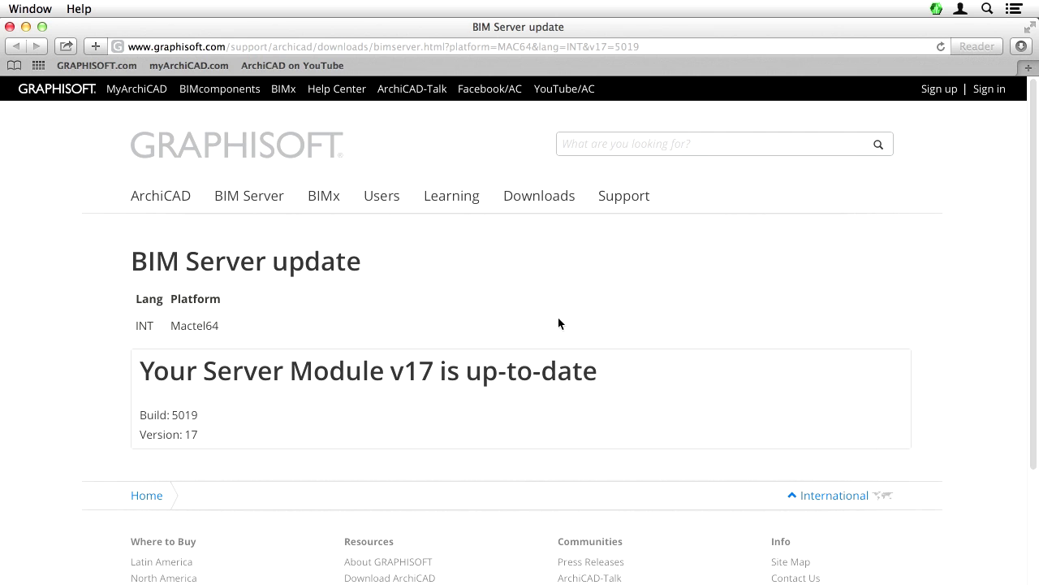
mouse_move(174, 415)
left_mouse_down()
mouse_move(199, 415)
mouse_move(172, 415)
mouse_move(183, 415)
left_mouse_up()
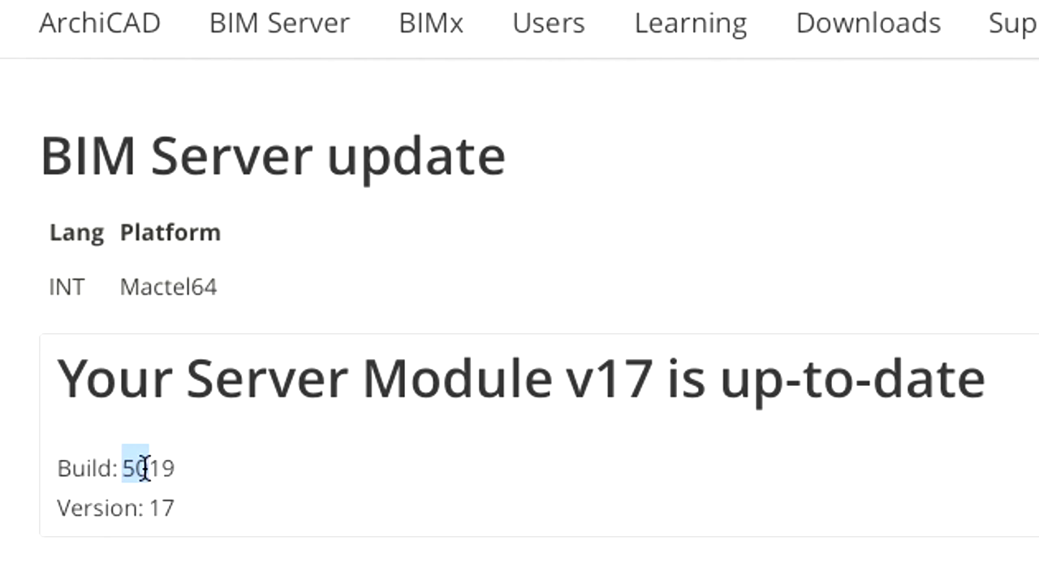
left_click_drag(145, 468, 175, 469)
left_click(203, 488)
left_click_drag(151, 508, 185, 508)
left_click(243, 508)
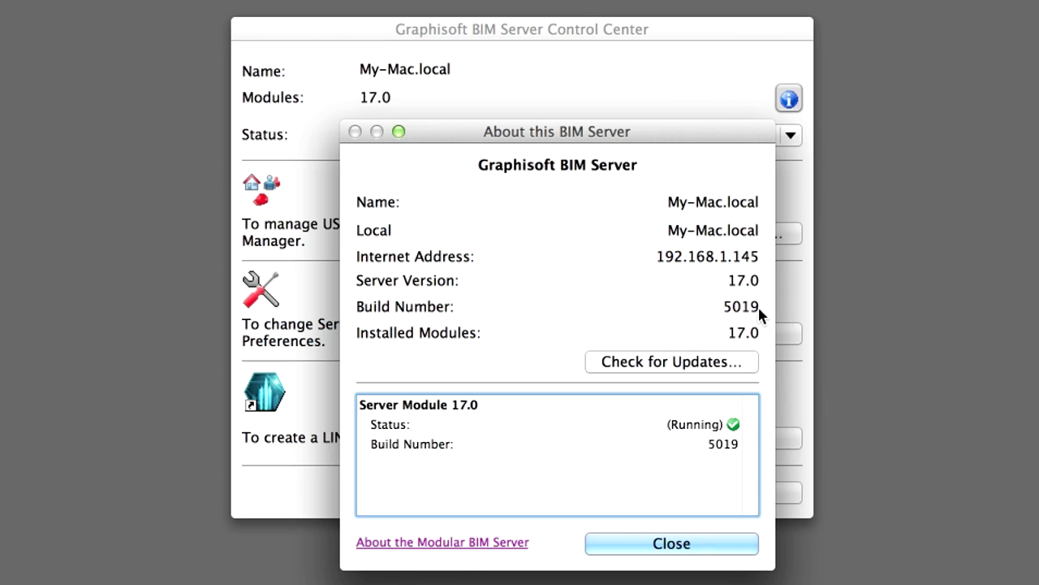
Step: Close the About this BIM Server dialog and open BIM Server Manager for localhost
left_click(740, 545)
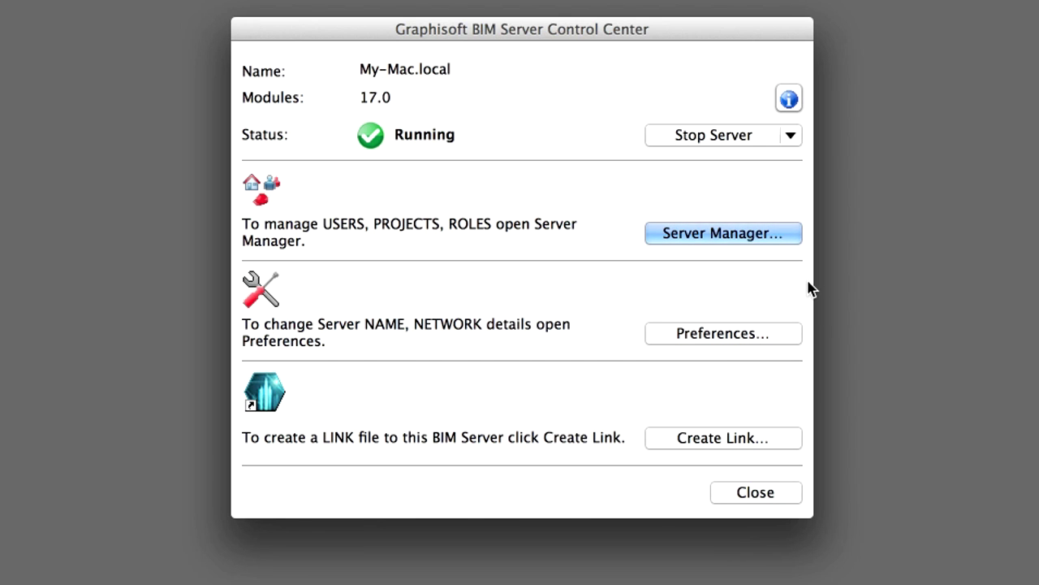
left_click(778, 234)
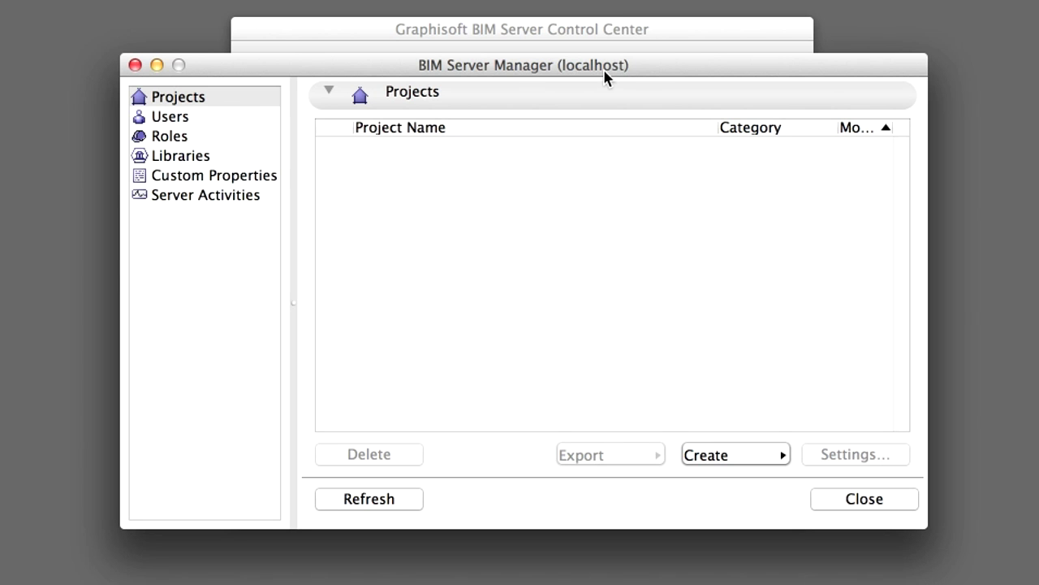
left_click(899, 497)
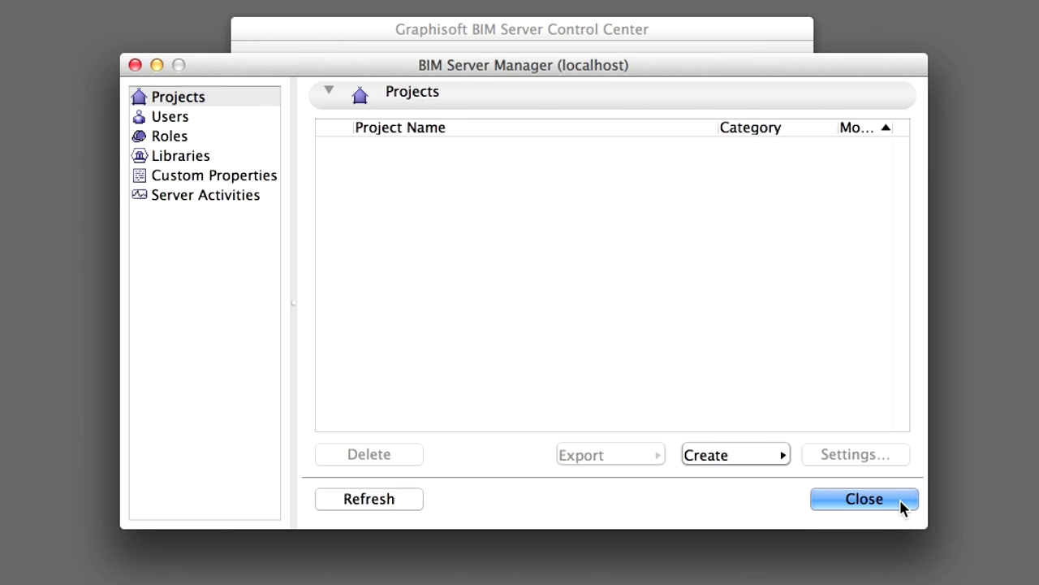
left_click(900, 499)
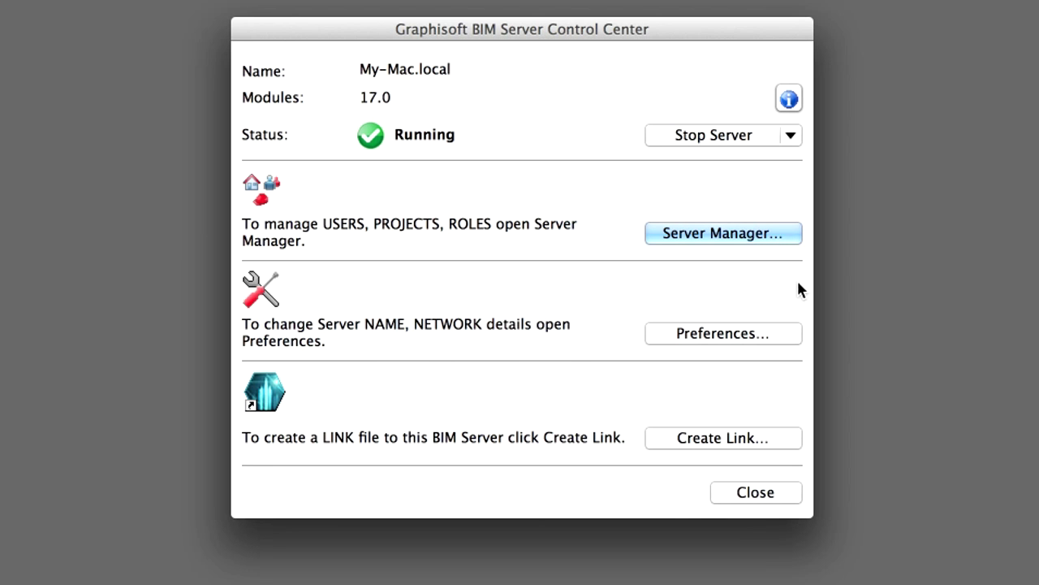
left_click(793, 338)
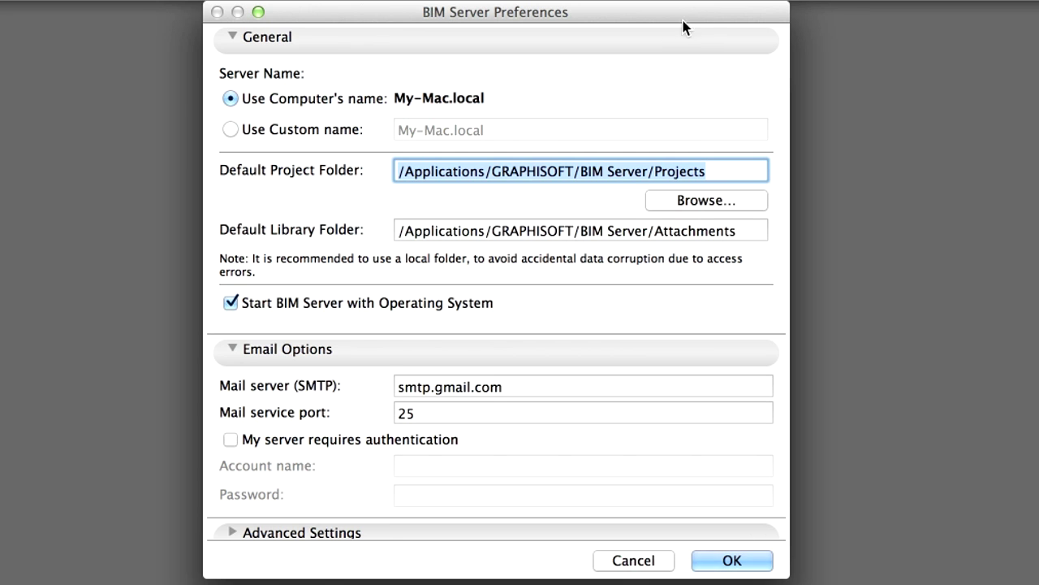
left_click(233, 351)
left_click(664, 404)
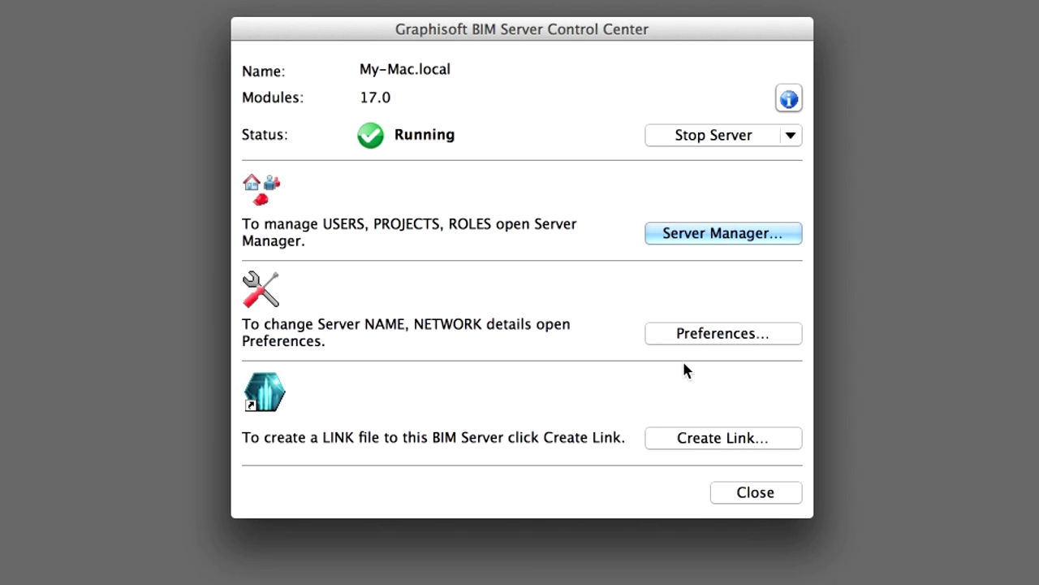
Step: Start a link file with the BIM Server Link format, then cancel without saving it
left_click(767, 434)
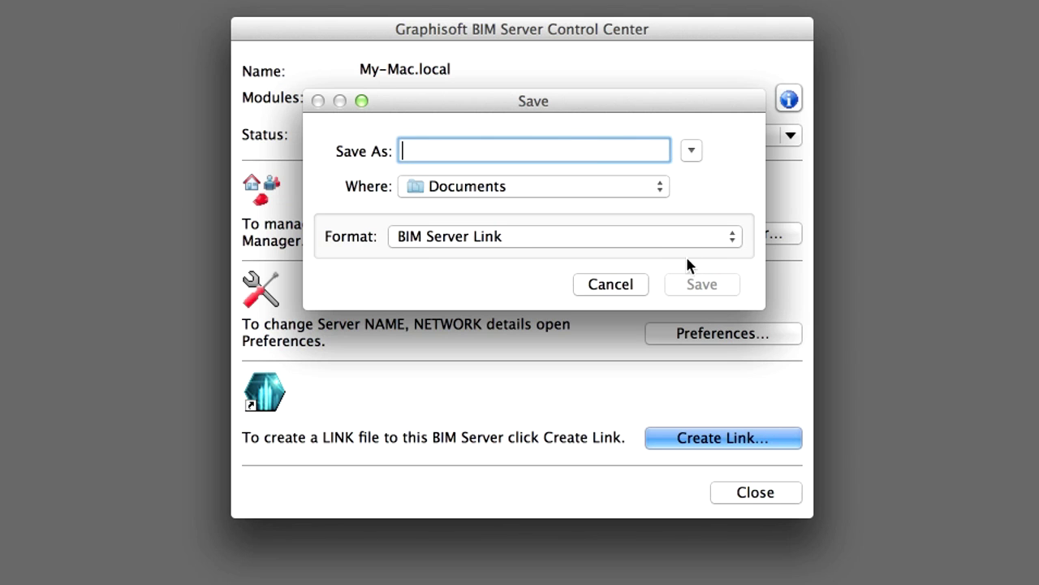
left_click(701, 236)
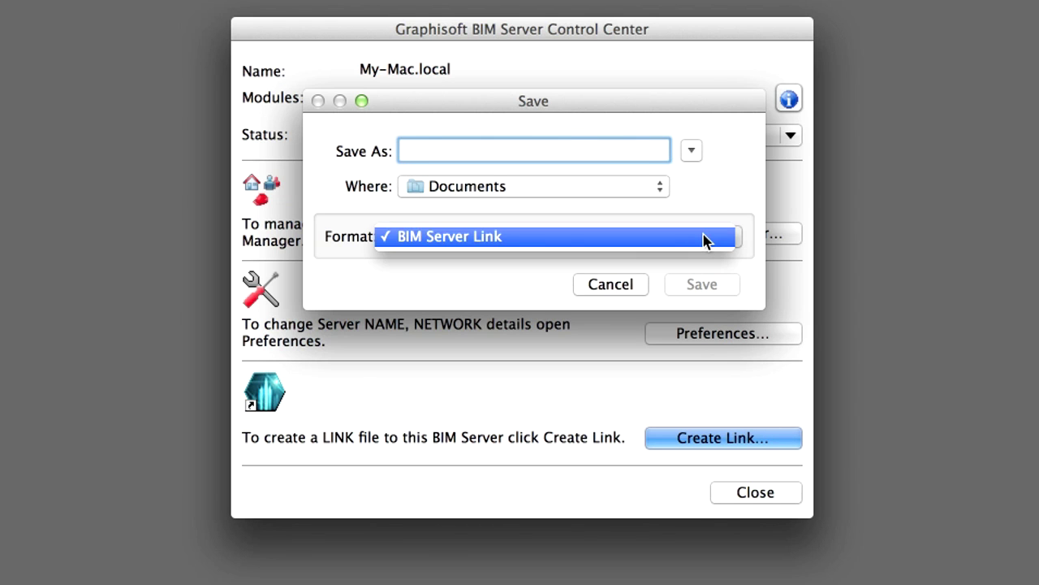
left_click(704, 237)
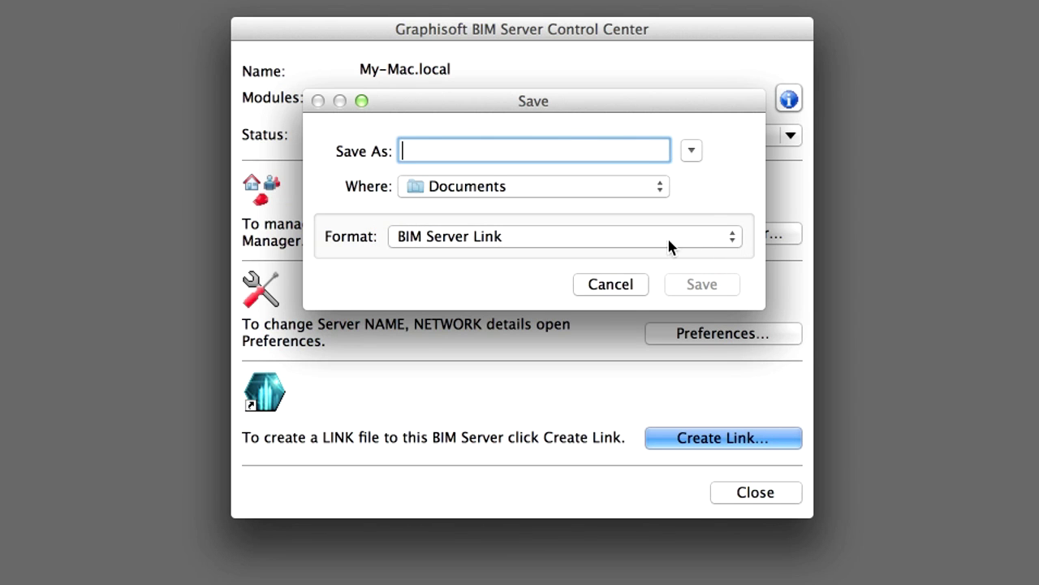
left_click(639, 290)
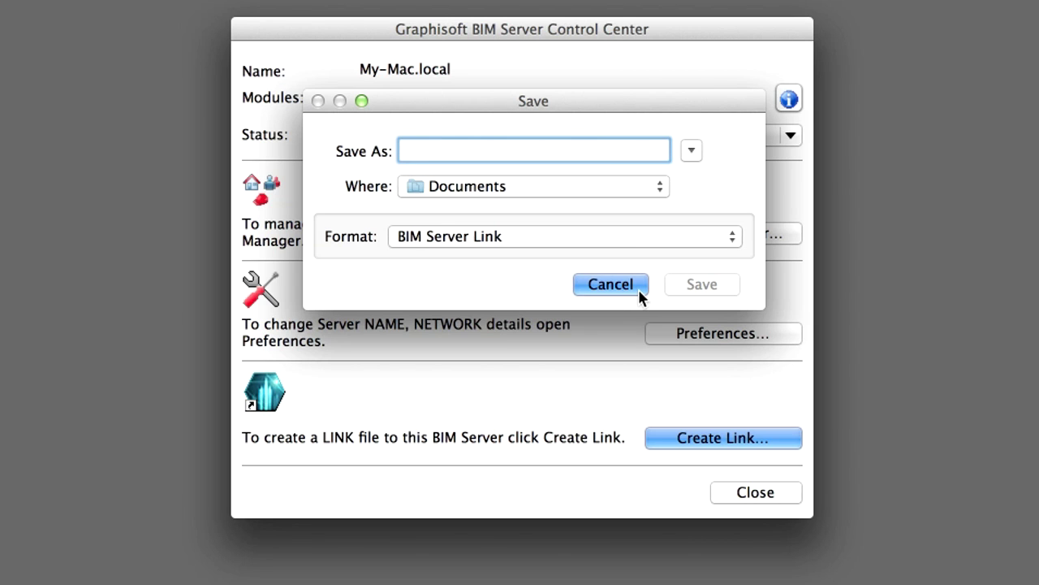
left_click(639, 291)
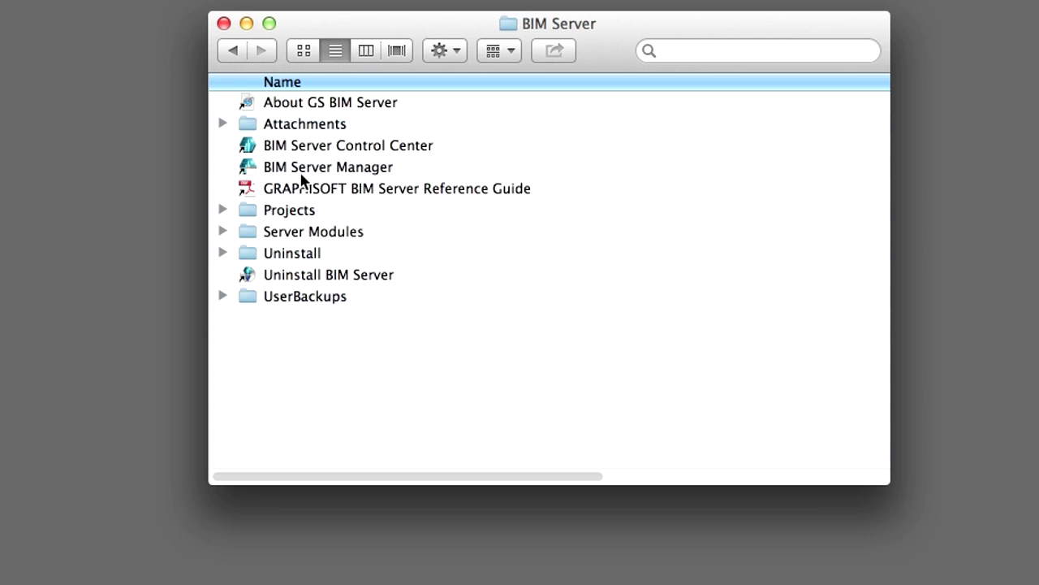
Step: Launch BIM Server Manager from the BIM Server folder to bring up its Login dialog
left_click(283, 166)
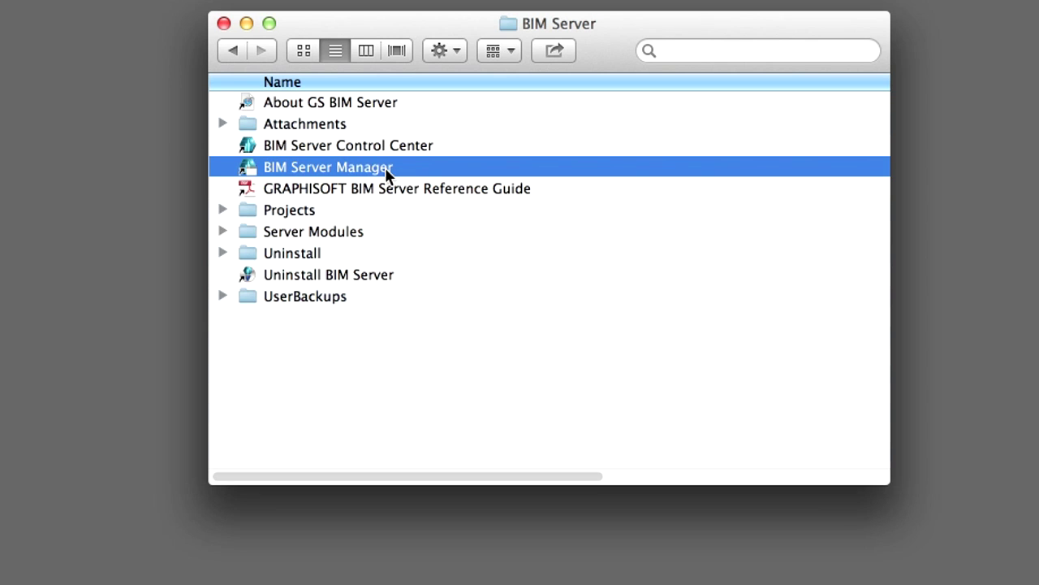
double_click(387, 169)
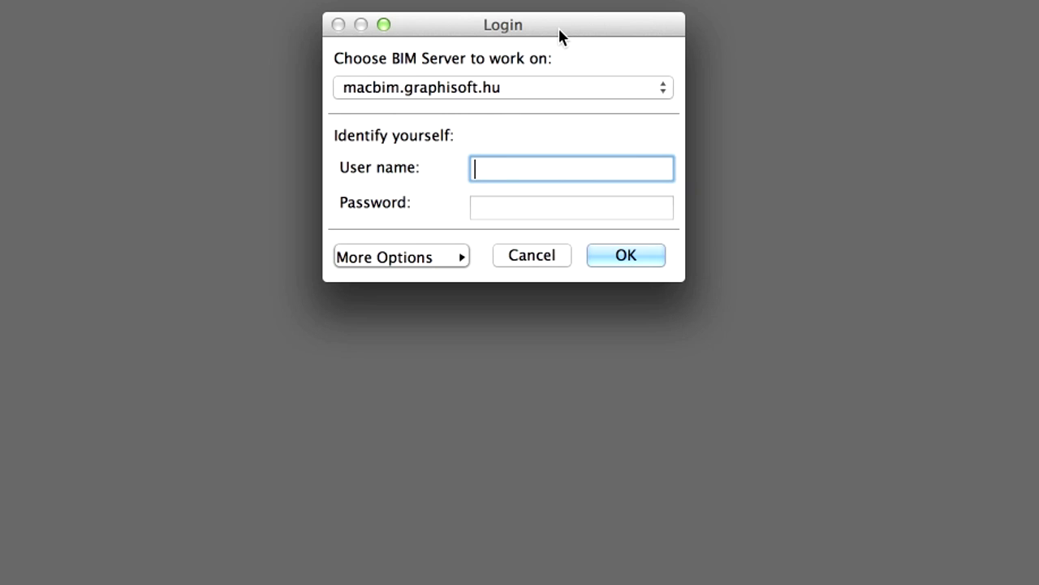
Step: Log in to the My-Mac.local server as LeadArchitect with the account password
left_click(597, 90)
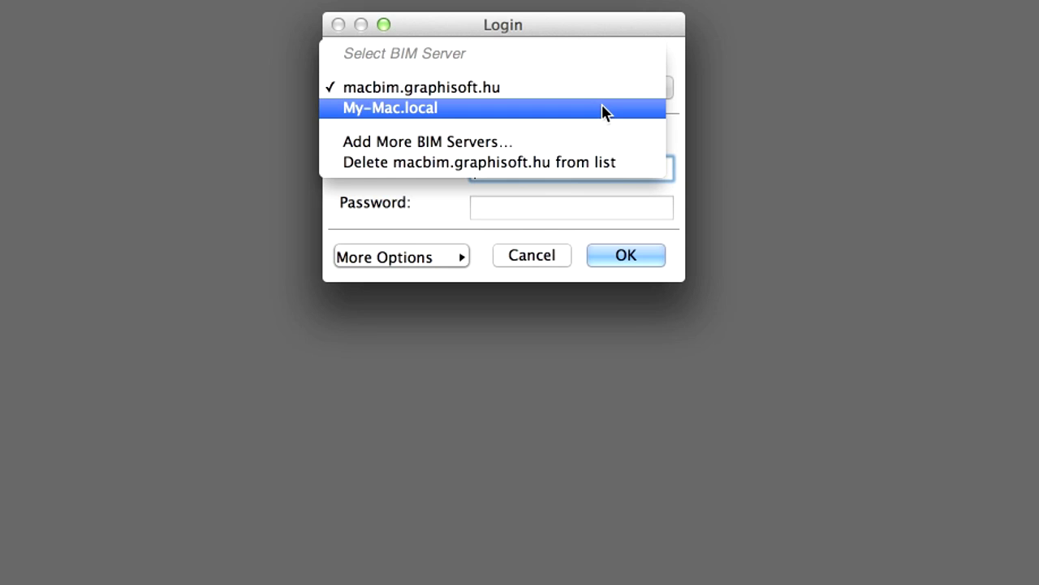
left_click(601, 110)
type("Lea")
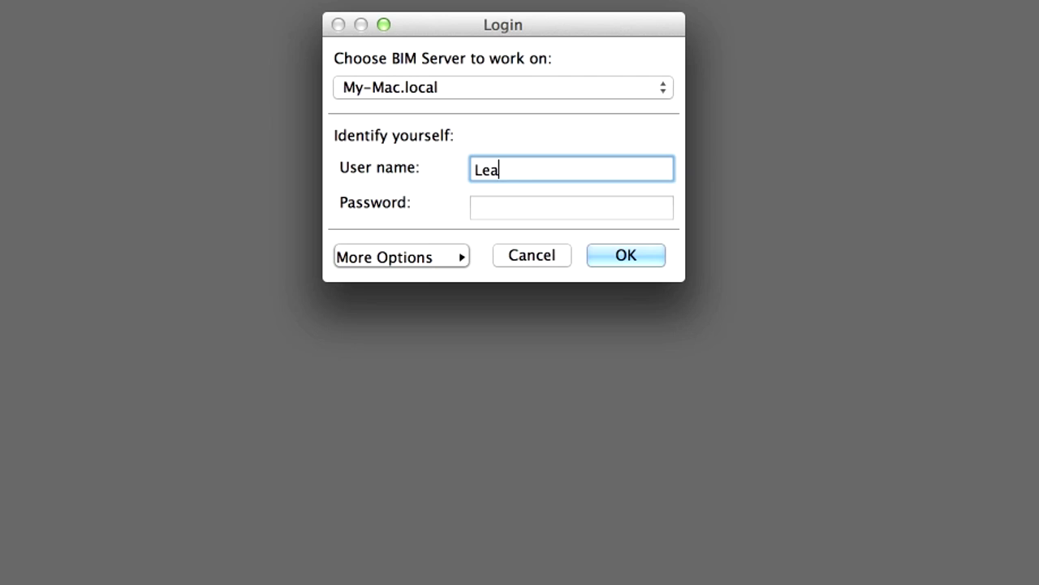
type("dArchitect")
key("Tab")
type("•••••")
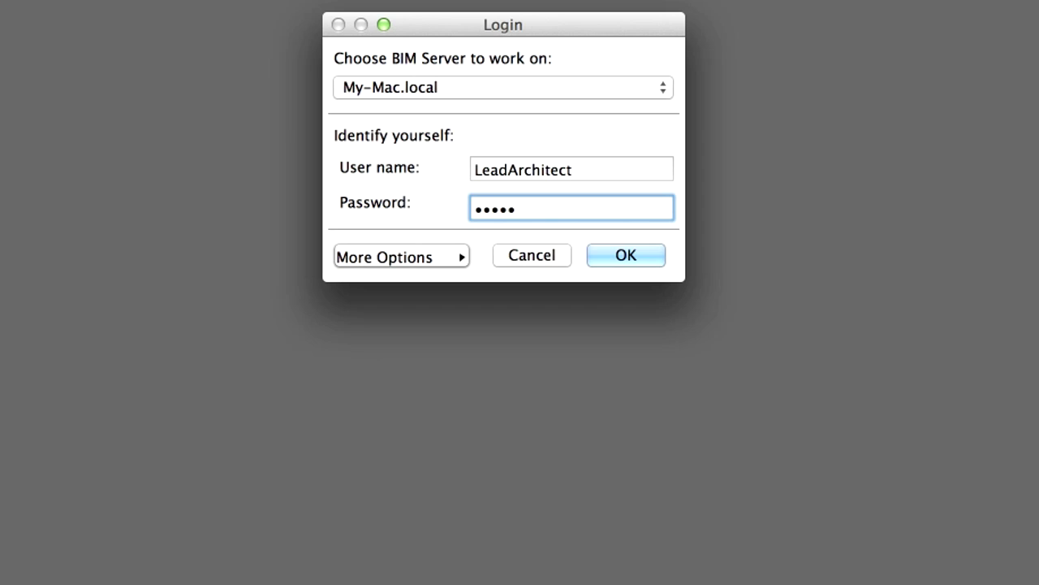
left_click(627, 255)
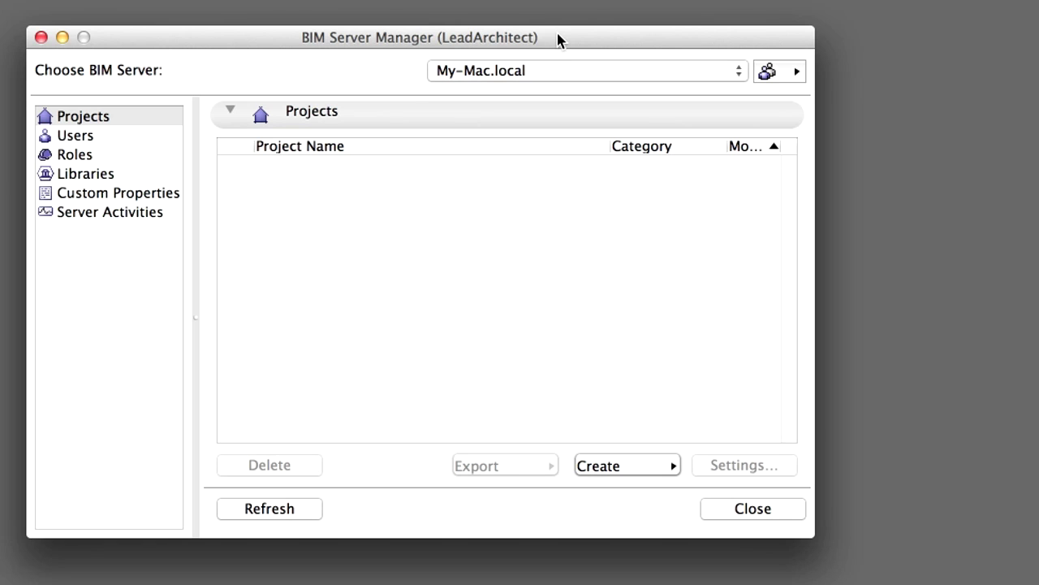
left_click(795, 71)
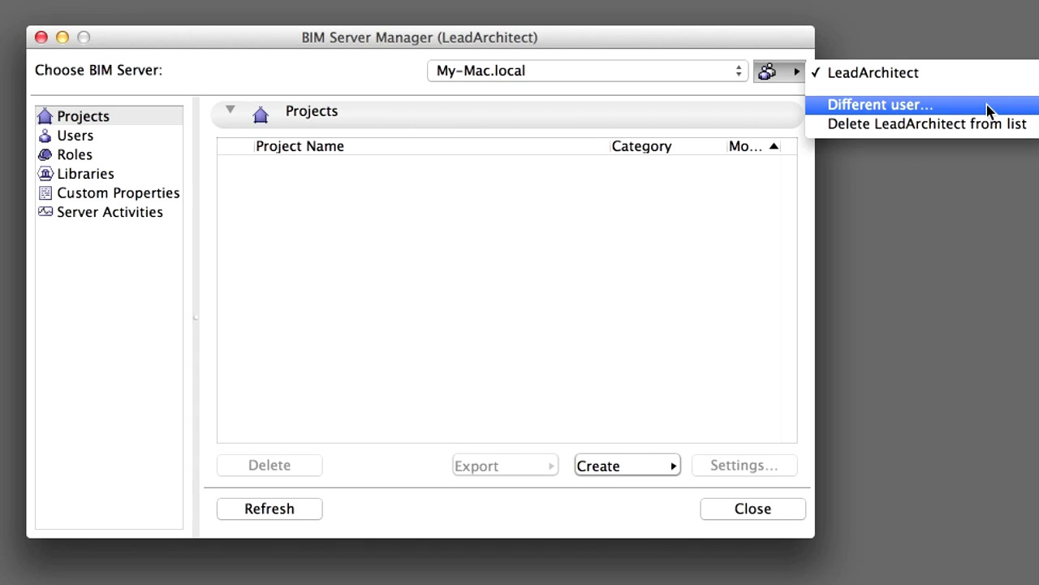
left_click(712, 81)
left_click(705, 77)
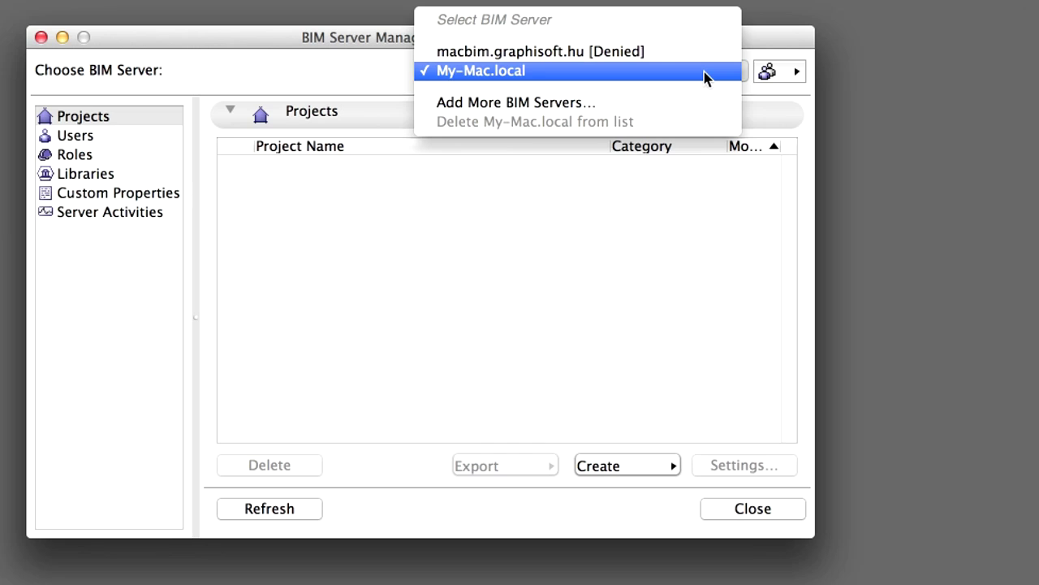
left_click(705, 76)
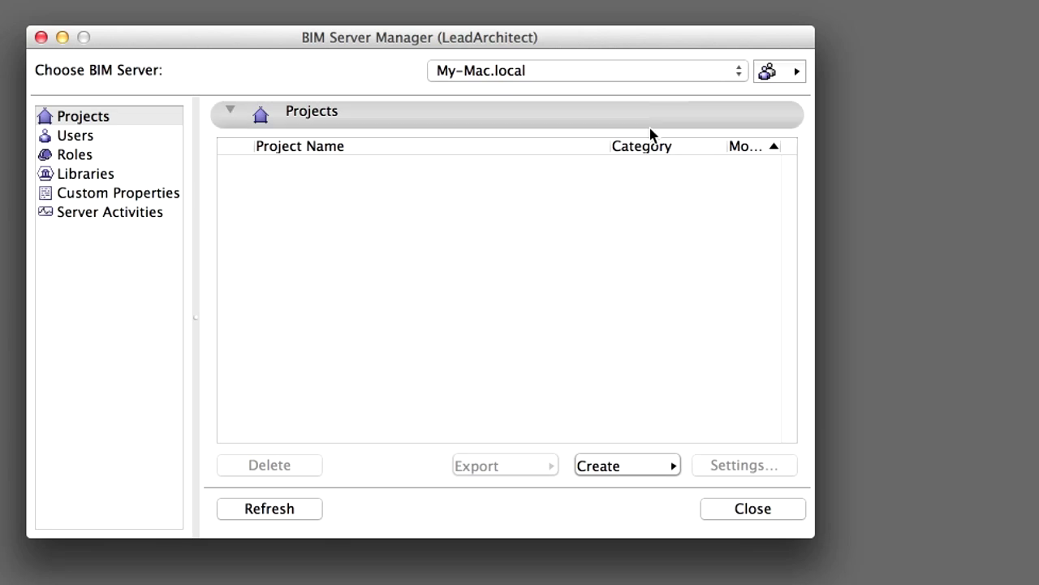
left_click(792, 515)
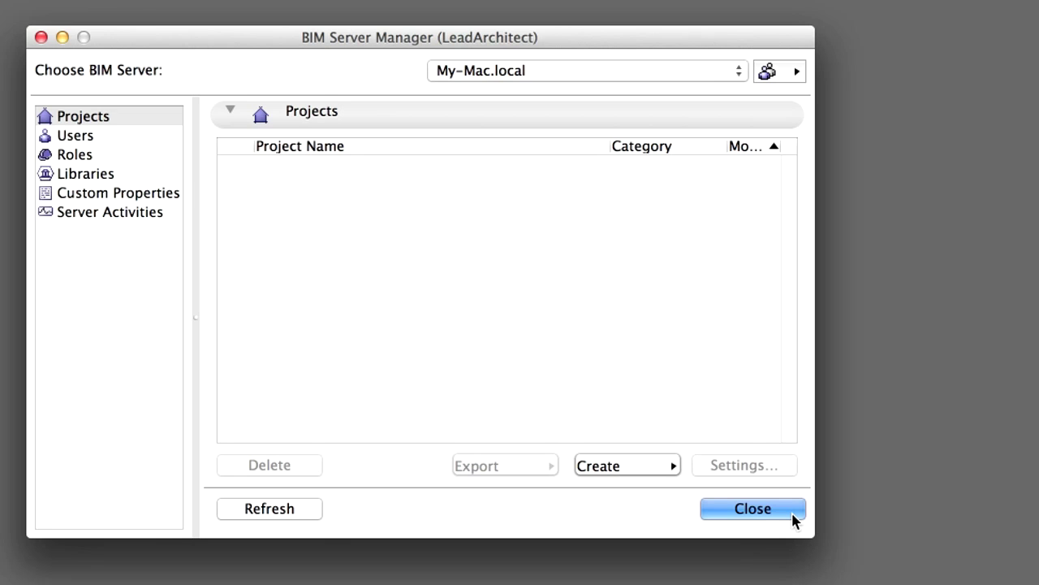